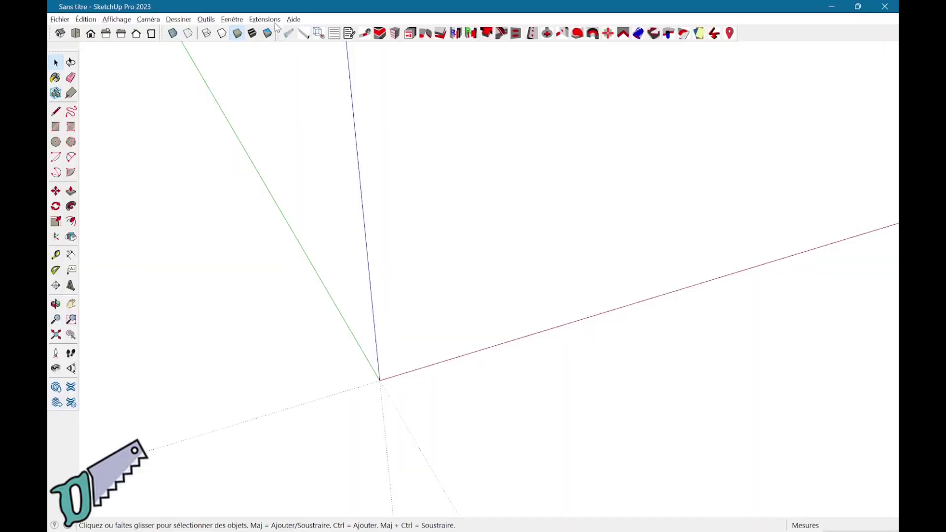
# Show the Extensions VMS_Up submenu listing Tenon, Mortaise and Chapeau_gendarme
pyautogui.click(275, 23)
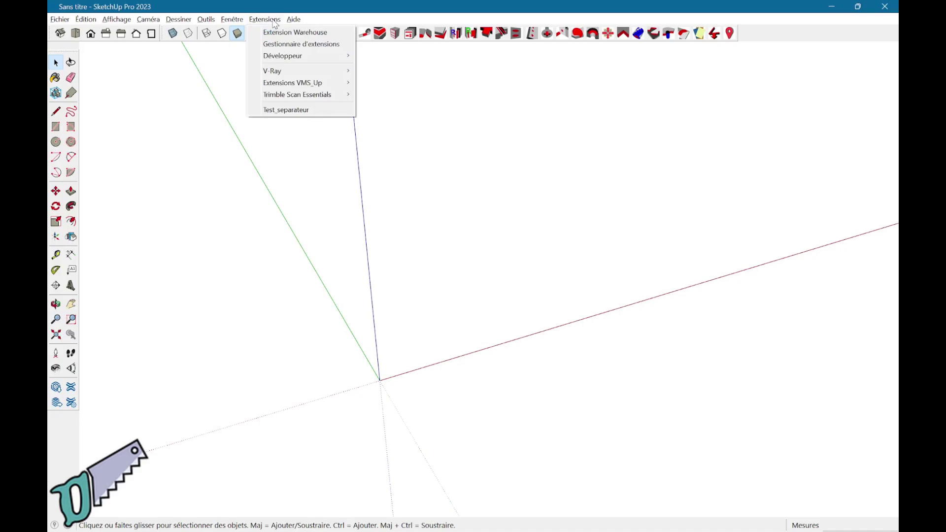
pyautogui.moveTo(293, 82)
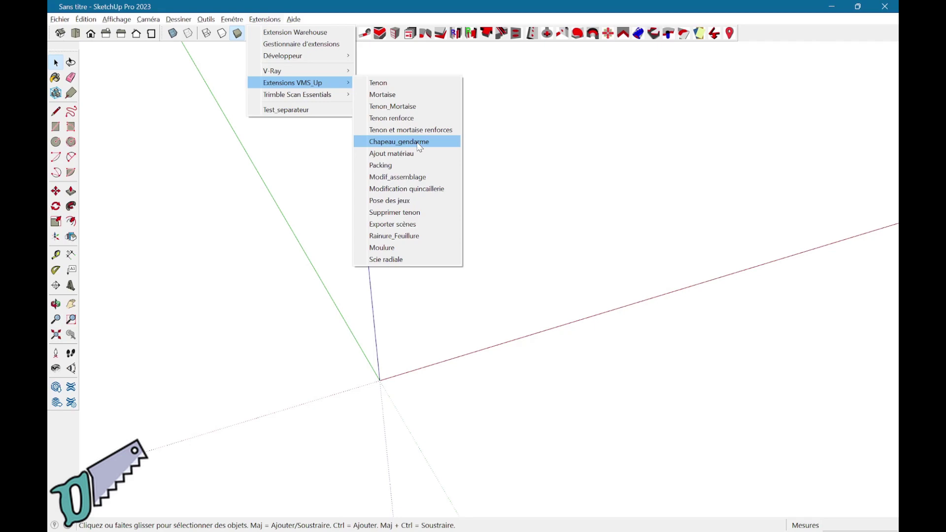
# Dismiss the extension menu, page through the chapeau de gendarme article, and nudge the view
pyautogui.click(459, 52)
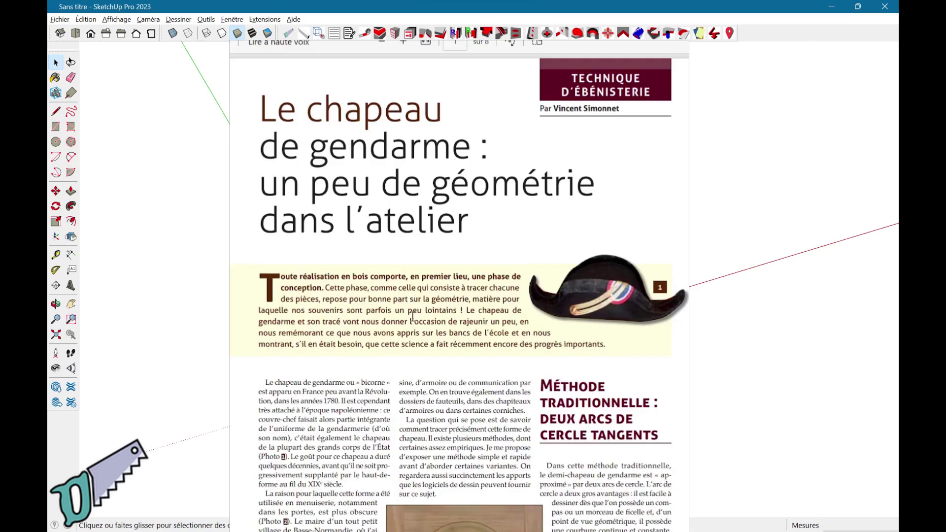
pyautogui.scroll(-2, 464, 341)
pyautogui.scroll(-5, 463, 341)
pyautogui.scroll(-2, 463, 341)
pyautogui.scroll(-3, 463, 341)
pyautogui.scroll(-4, 463, 341)
pyautogui.scroll(-2, 463, 341)
pyautogui.scroll(-4, 463, 341)
pyautogui.scroll(-2, 463, 341)
pyautogui.scroll(-4, 464, 341)
pyautogui.scroll(-2, 463, 341)
pyautogui.scroll(-4, 463, 341)
pyautogui.scroll(-4, 463, 341)
pyautogui.scroll(-4, 463, 341)
pyautogui.scroll(-4, 463, 341)
pyautogui.scroll(-1, 464, 341)
pyautogui.scroll(-4, 464, 341)
pyautogui.scroll(-4, 463, 341)
pyautogui.scroll(-4, 463, 341)
pyautogui.scroll(-6, 463, 341)
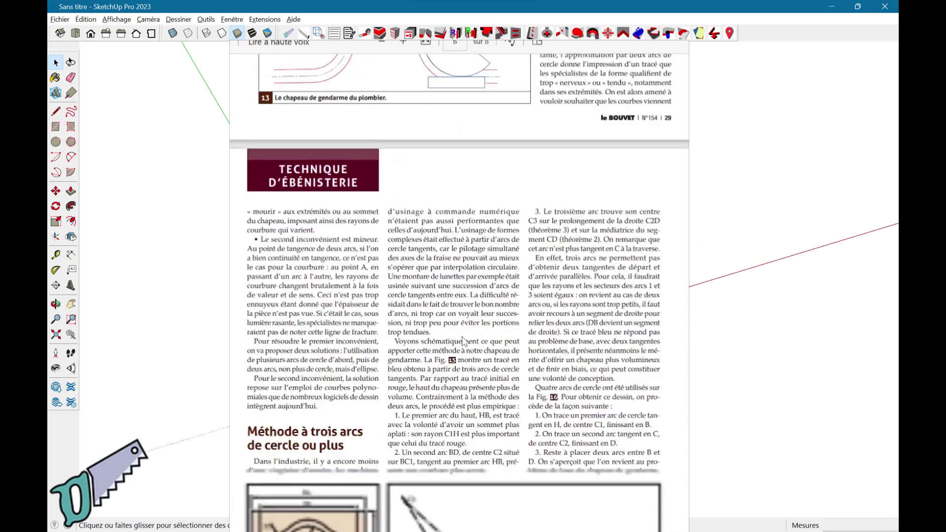
pyautogui.scroll(-1, 463, 341)
pyautogui.scroll(-4, 463, 341)
pyautogui.scroll(-4, 463, 341)
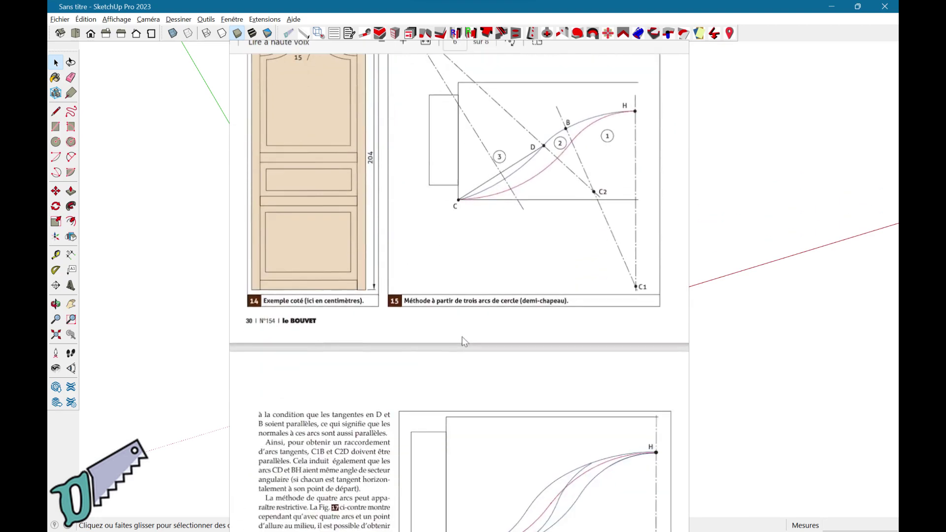
pyautogui.scroll(-4, 464, 341)
pyautogui.scroll(-3, 463, 341)
pyautogui.scroll(-4, 463, 341)
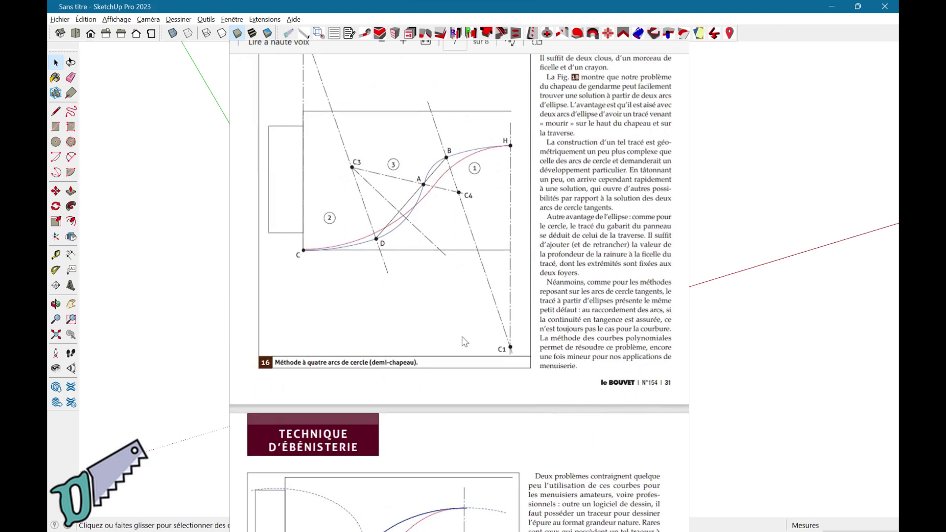
pyautogui.scroll(-3, 464, 341)
pyautogui.scroll(-5, 464, 341)
pyautogui.scroll(-1, 465, 341)
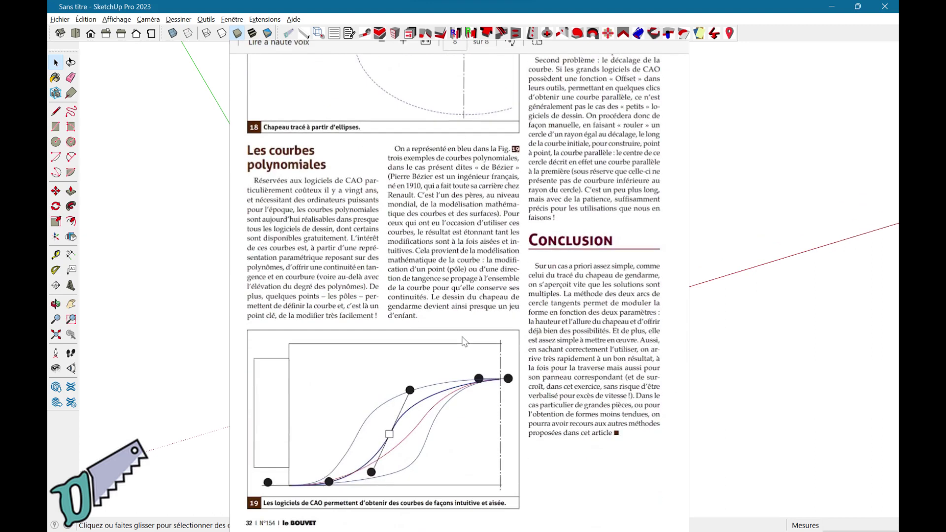
pyautogui.moveTo(497, 253); pyautogui.dragTo(501, 253, button='middle')
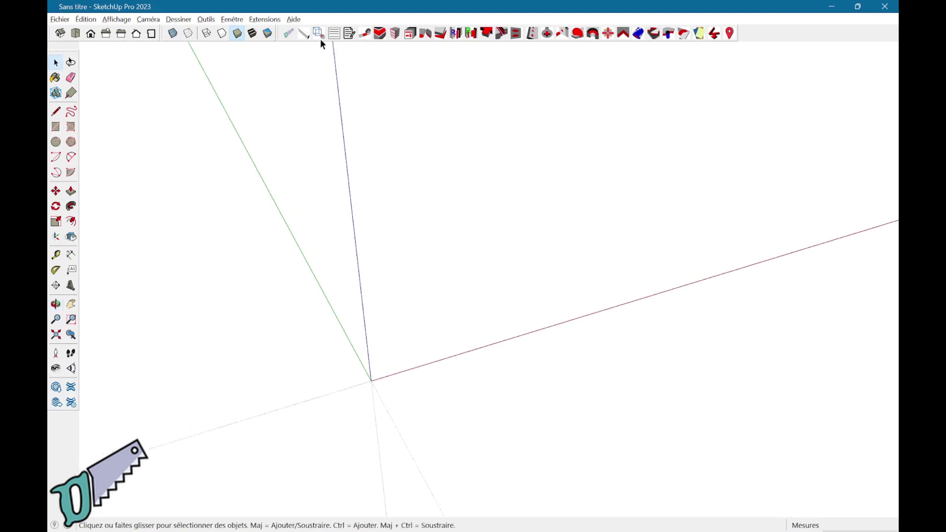
# Generate one Chene - Massif board named Traverse, 600 × 300 × 30 mm
pyautogui.click(303, 34)
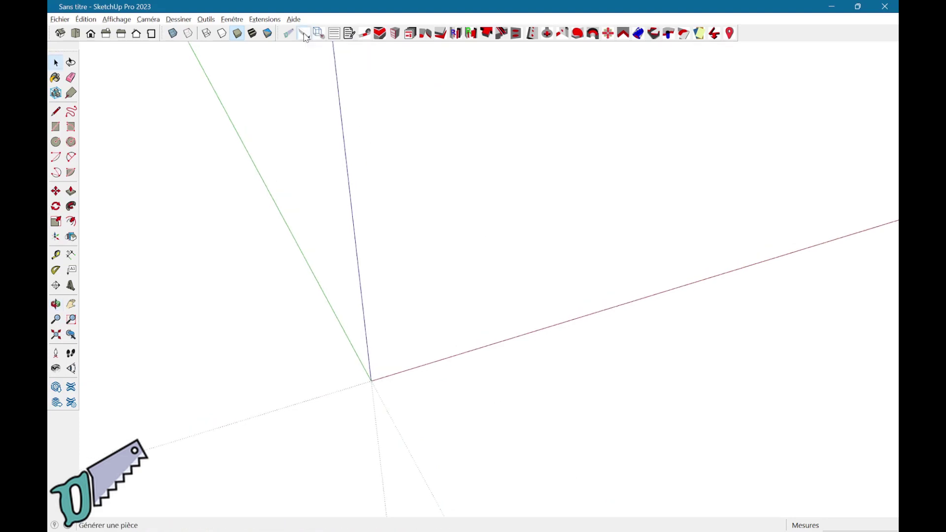
pyautogui.doubleClick(143, 92)
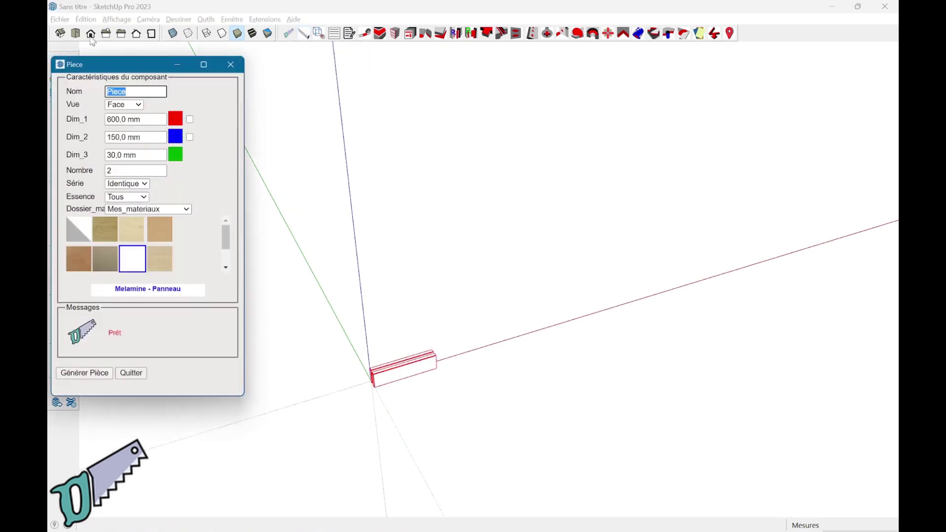
pyautogui.write('Traverse')
pyautogui.press('Tab')
pyautogui.press('Tab')
pyautogui.press('Tab')
pyautogui.press('Tab')
pyautogui.write('3')
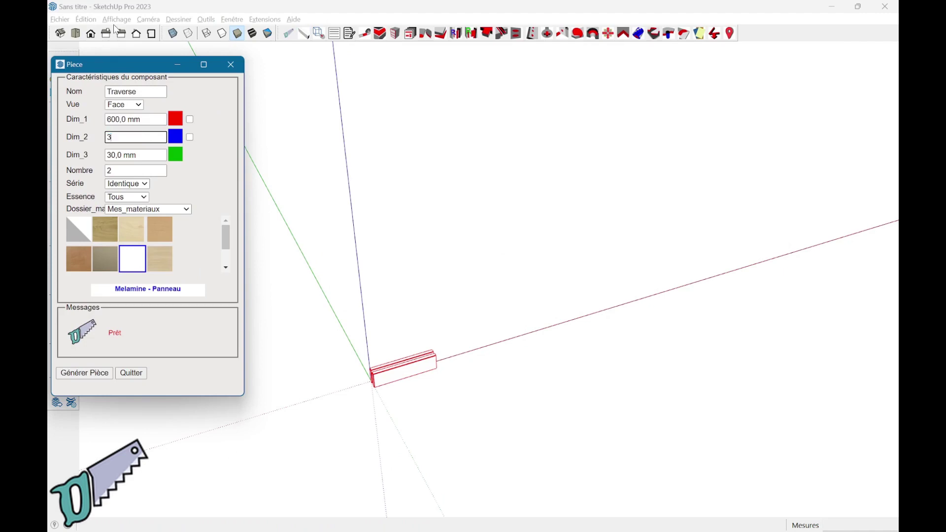
pyautogui.press('Tab')
pyautogui.press('Tab')
pyautogui.press('Tab')
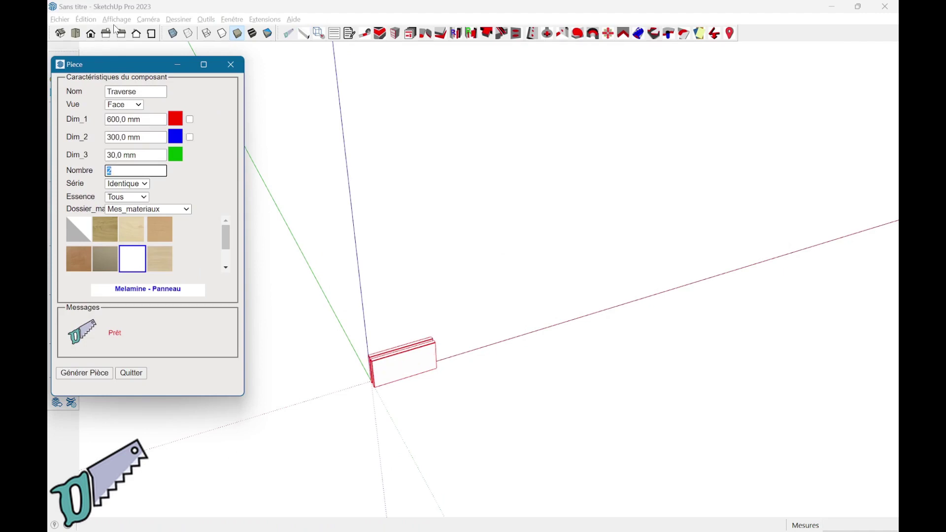
pyautogui.write('1')
pyautogui.press('Tab')
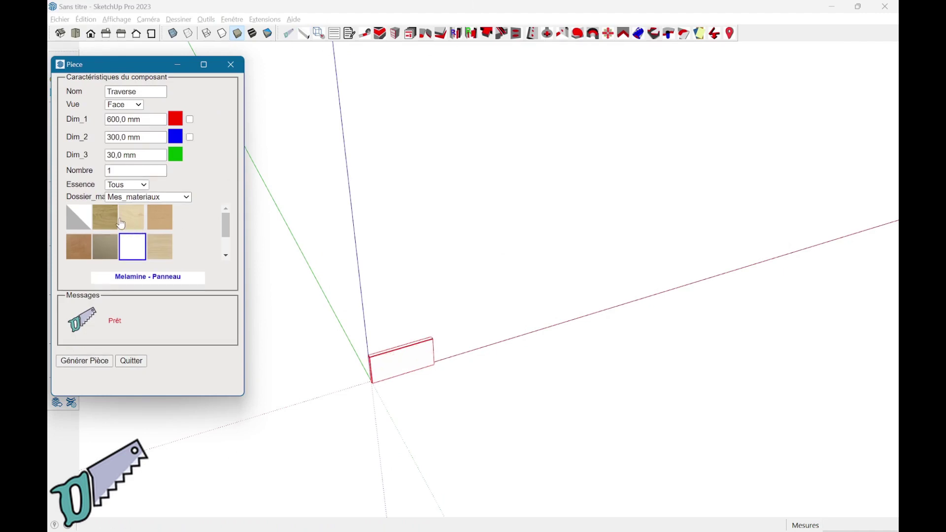
pyautogui.click(108, 224)
pyautogui.click(109, 362)
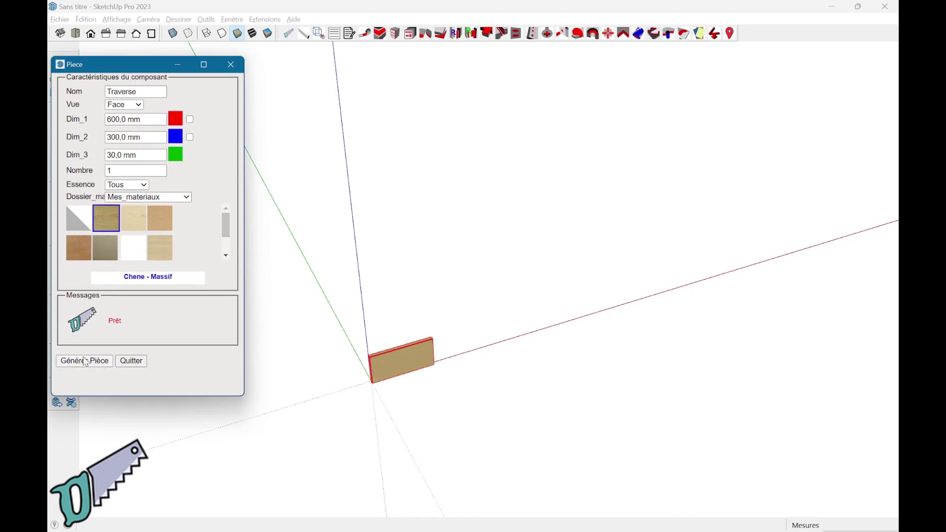
pyautogui.click(131, 362)
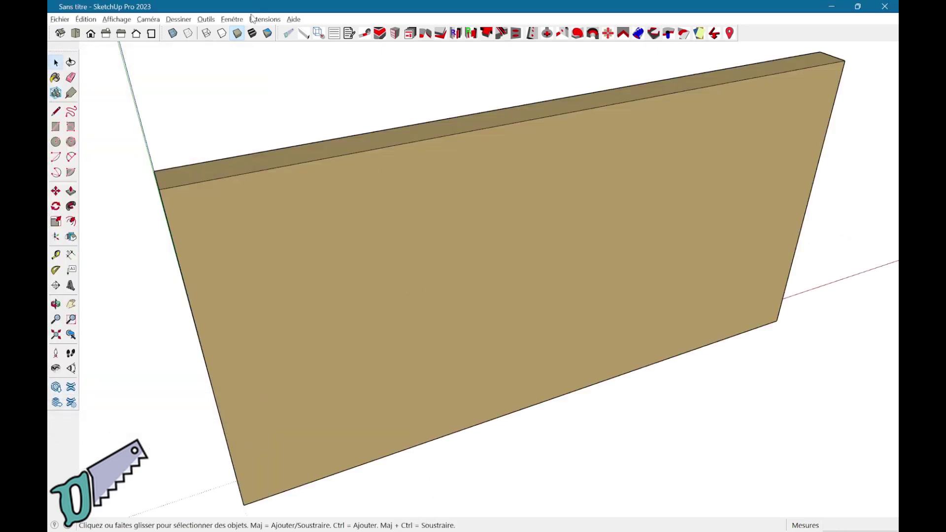
# In Front view, apply Chapeau_gendarme to the rail face along its bottom edge
pyautogui.click(92, 35)
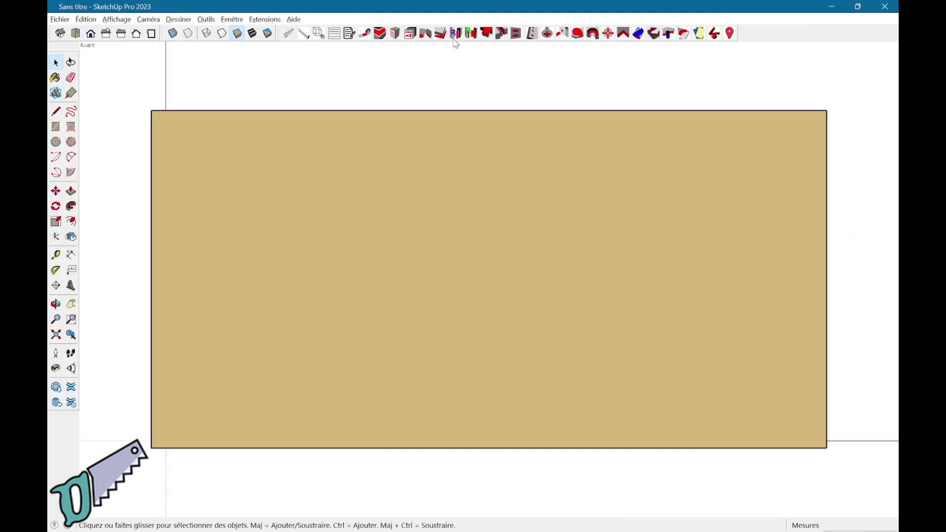
pyautogui.click(261, 22)
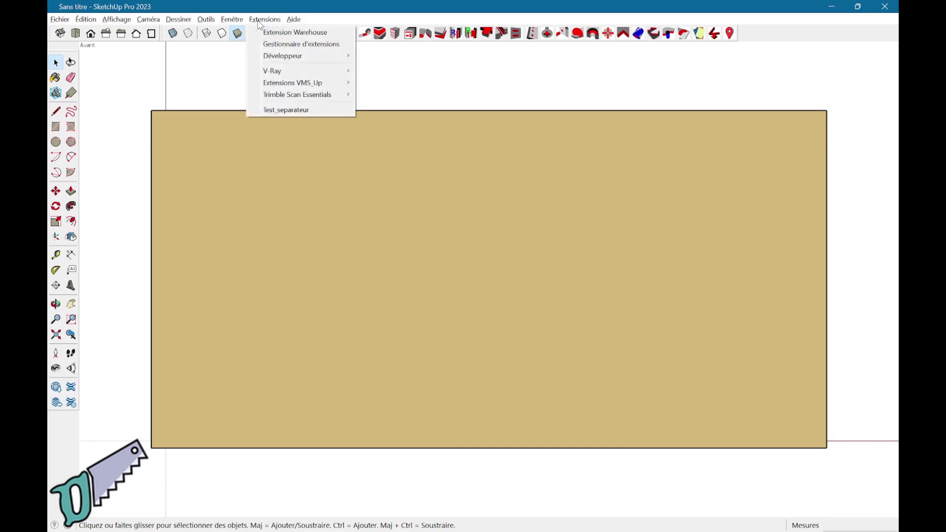
pyautogui.moveTo(293, 82)
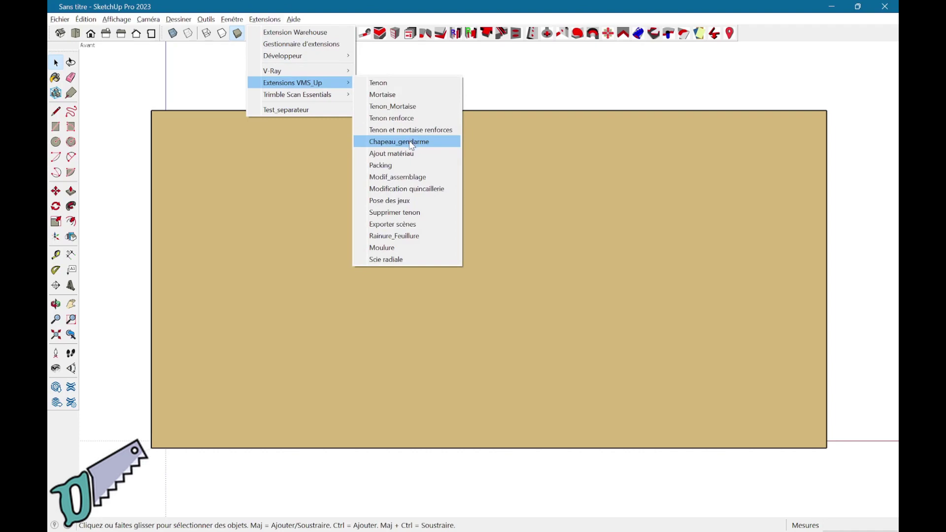
pyautogui.click(411, 143)
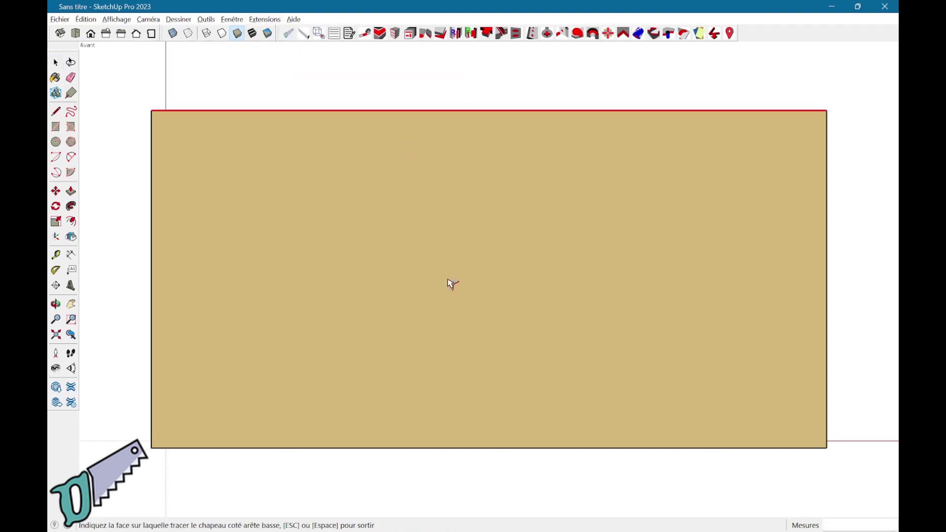
pyautogui.click(464, 423)
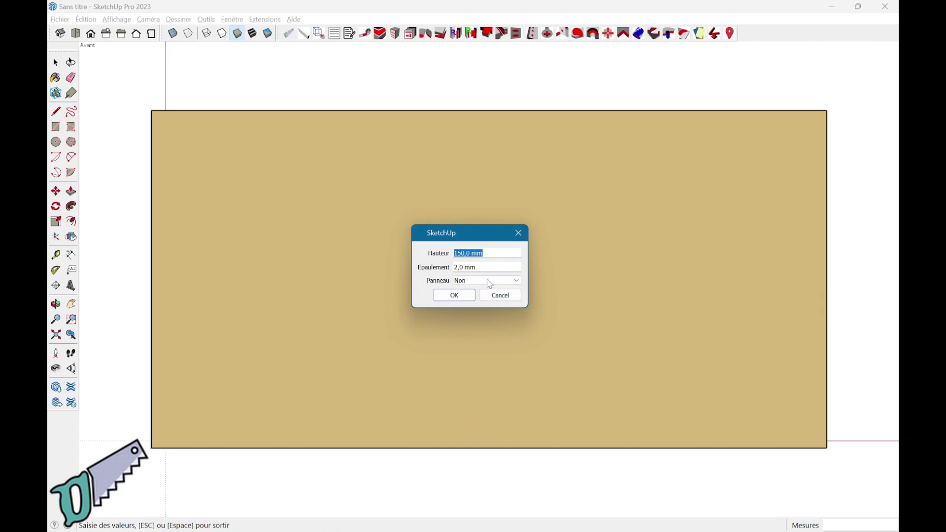
# Set Epaulement to 30 and Panneau to Oui, keeping Hauteur at 150 mm
pyautogui.moveTo(482, 267); pyautogui.dragTo(429, 265)
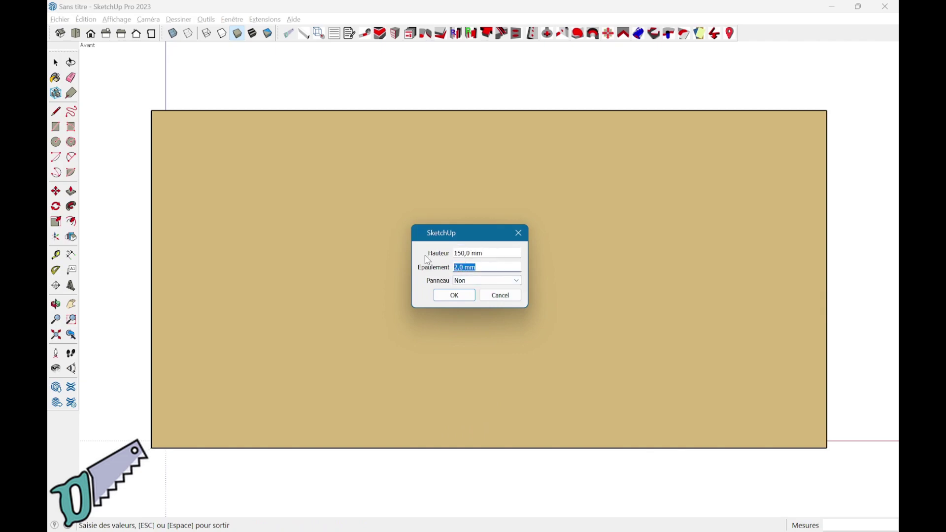
pyautogui.write('30')
pyautogui.press('Tab')
pyautogui.click(494, 285)
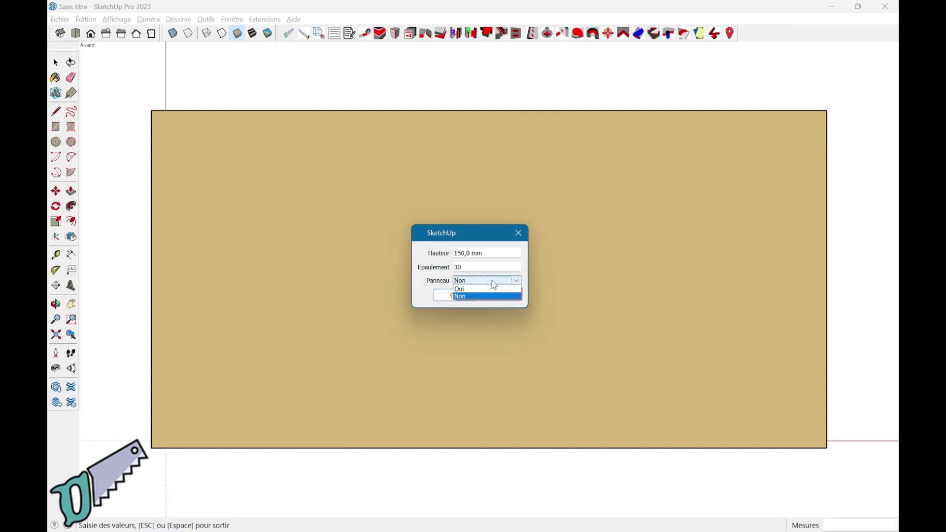
pyautogui.click(468, 289)
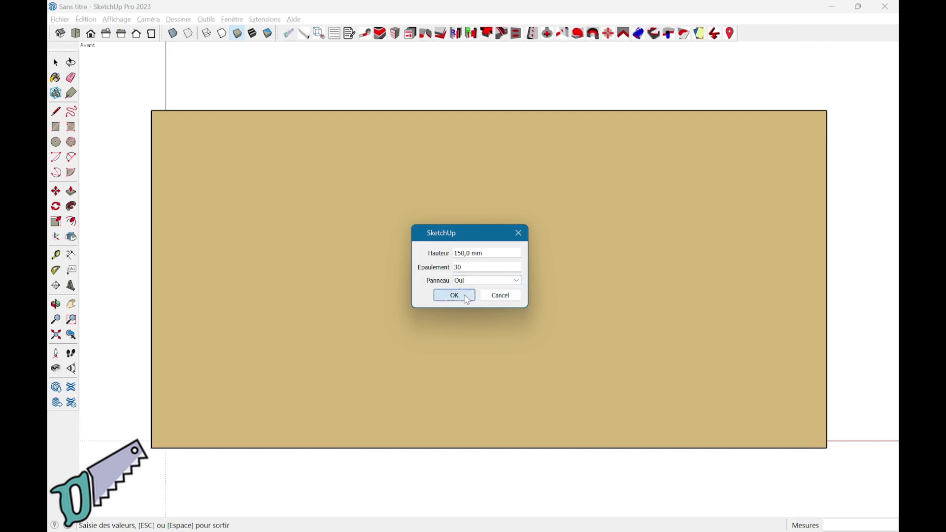
pyautogui.click(466, 295)
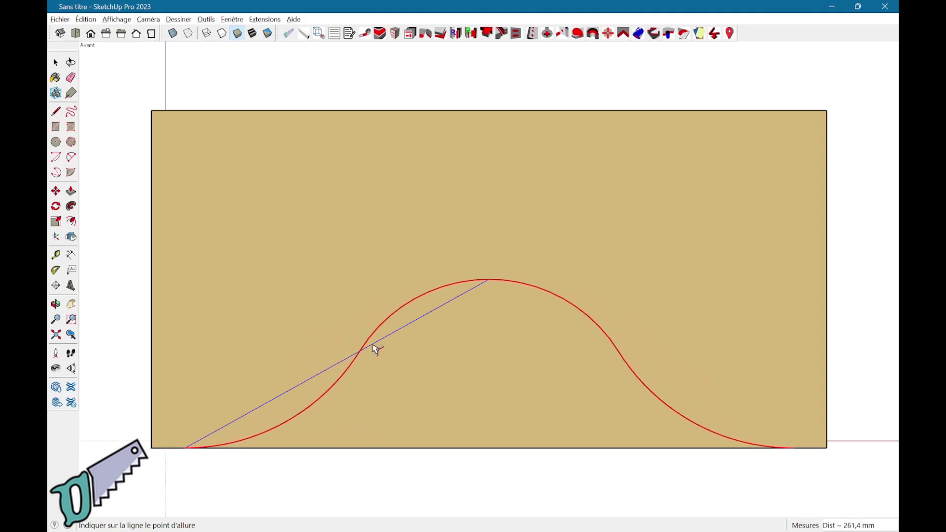
# Fix the curve's shape point on the blue guide line across the rail
pyautogui.click(309, 391)
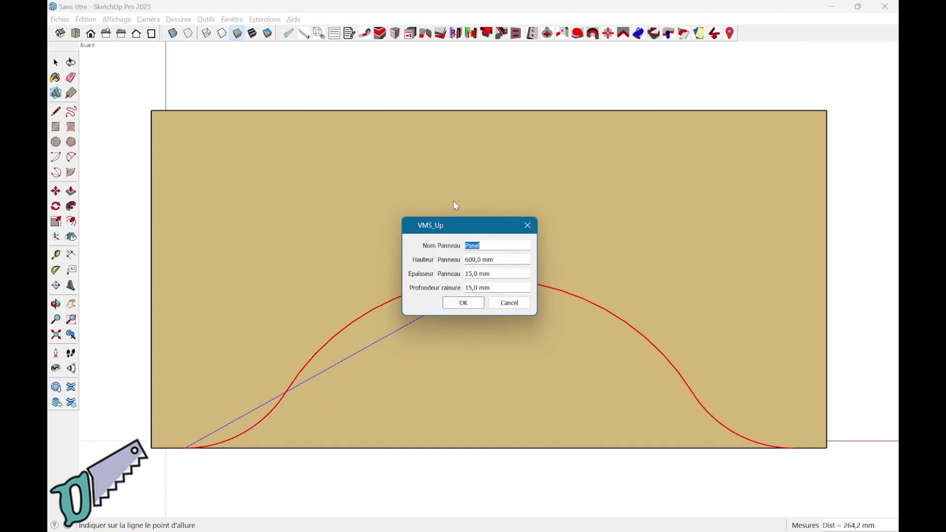
# Generate the panel named Panneau, 1000 high, 15 mm thick with 15 mm groove depth
pyautogui.write('Panneau')
pyautogui.press('Tab')
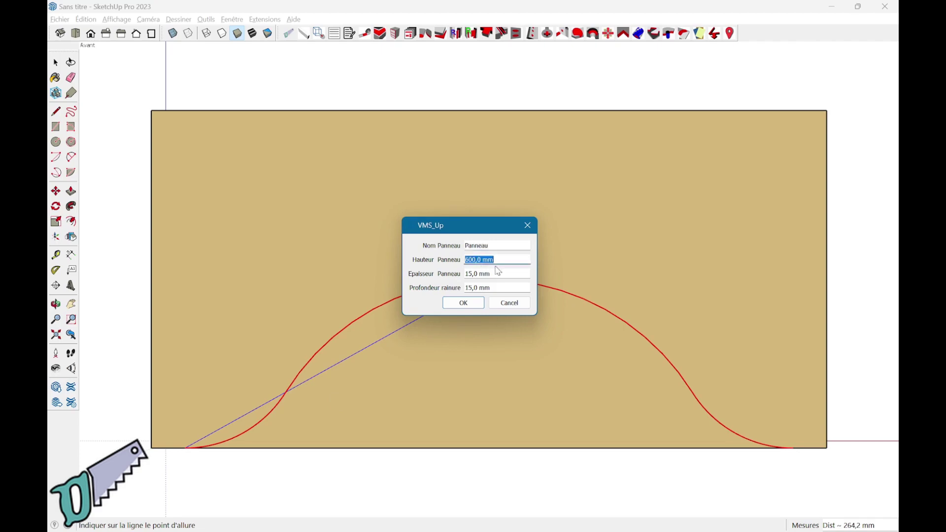
pyautogui.write('1000')
pyautogui.press('Tab')
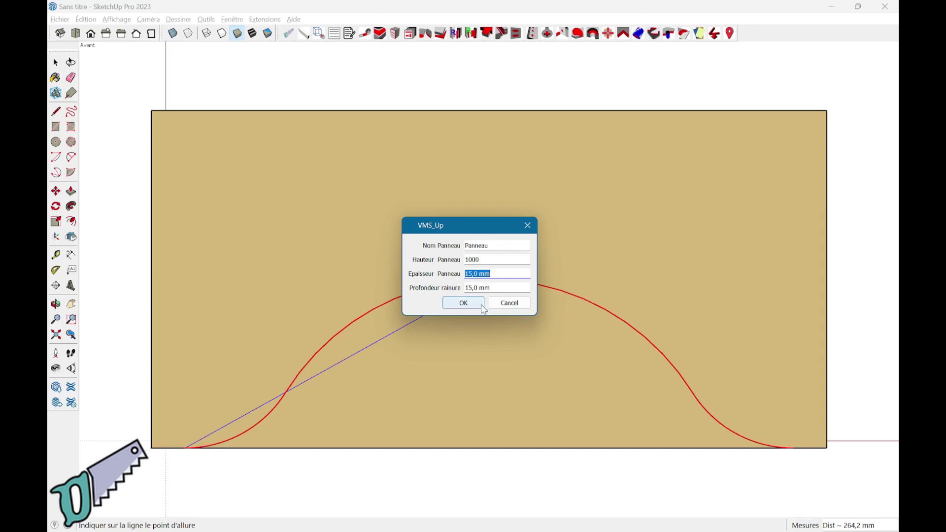
pyautogui.click(483, 304)
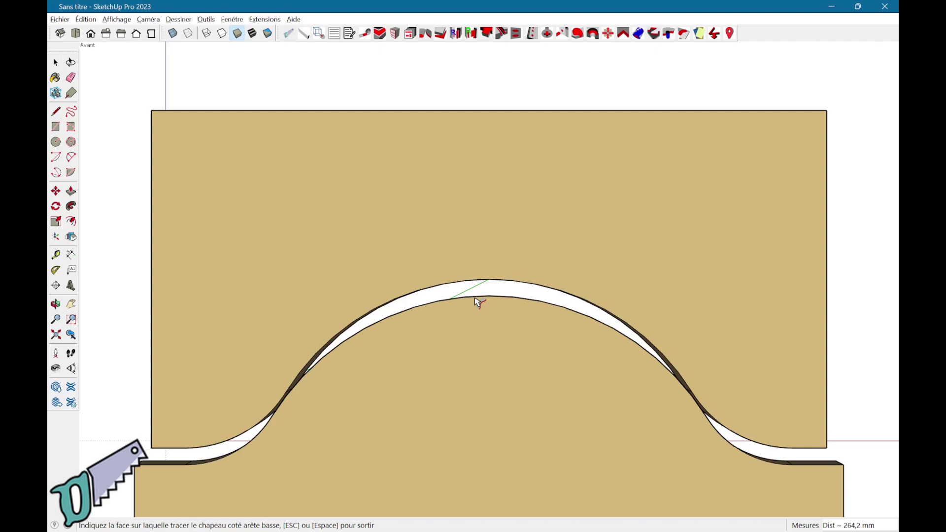
pyautogui.moveTo(432, 453)
pyautogui.mouseDown(button='middle')
pyautogui.moveTo(371, 362)
pyautogui.moveTo(144, 375)
pyautogui.moveTo(457, 362)
pyautogui.moveTo(532, 372)
pyautogui.moveTo(733, 353)
pyautogui.mouseUp(button='middle')
pyautogui.moveTo(365, 469)
pyautogui.mouseDown(button='middle')
pyautogui.moveTo(450, 415)
pyautogui.moveTo(481, 426)
pyautogui.moveTo(391, 288)
pyautogui.mouseUp(button='middle')
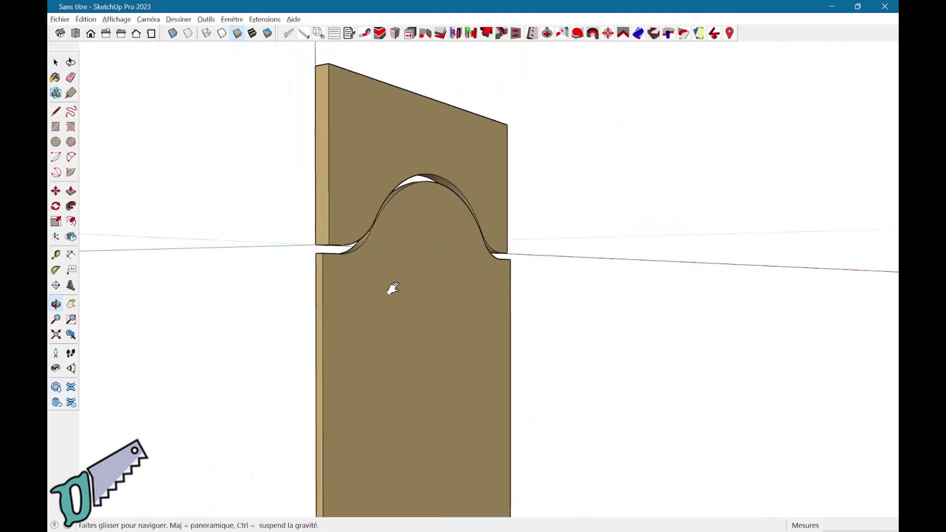
pyautogui.moveTo(482, 380); pyautogui.dragTo(261, 406, button='middle')
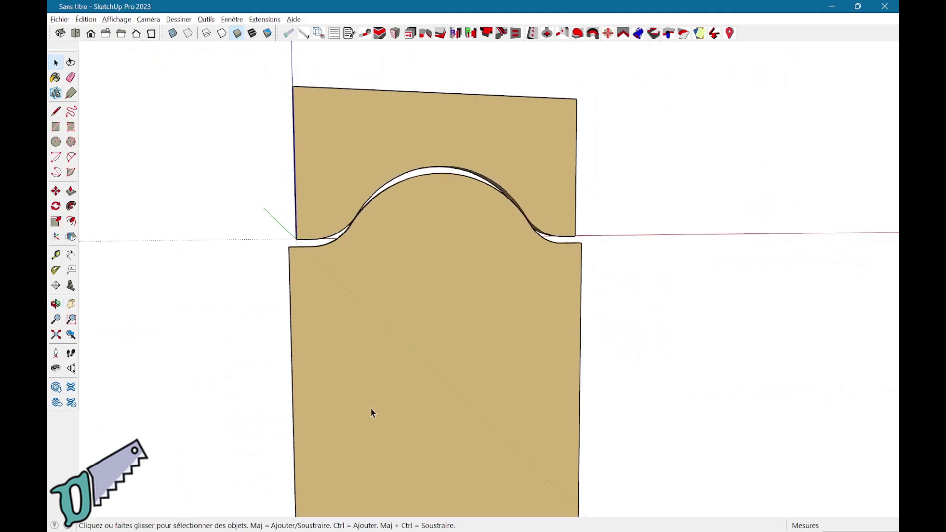
pyautogui.moveTo(372, 407)
pyautogui.mouseDown(button='middle')
pyautogui.moveTo(278, 187)
pyautogui.moveTo(322, 171)
pyautogui.moveTo(461, 173)
pyautogui.mouseUp(button='middle')
pyautogui.scroll(3, 402, 175)
pyautogui.scroll(1, 402, 175)
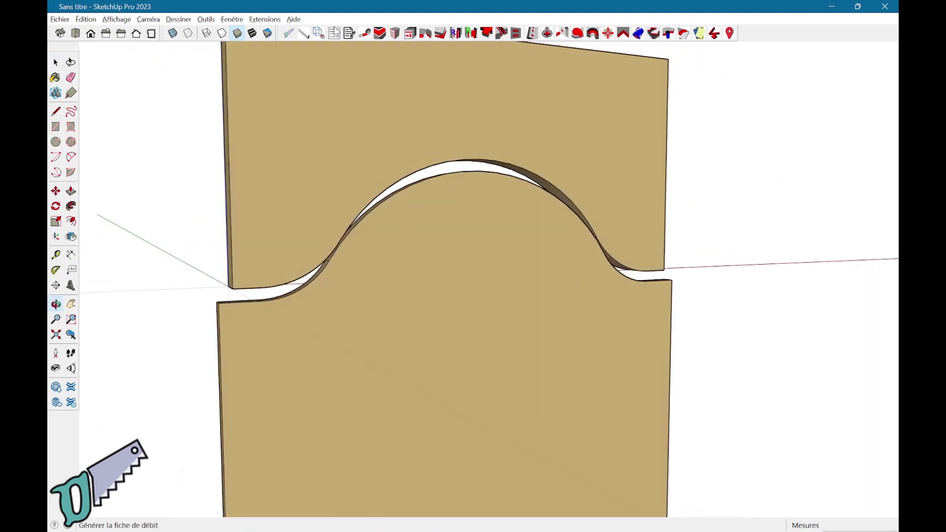
# Set Usinage_contour Rainure to Distance_parement 7,5, Profondeur_rainure 15, Largeur_rainure 15
pyautogui.click(380, 34)
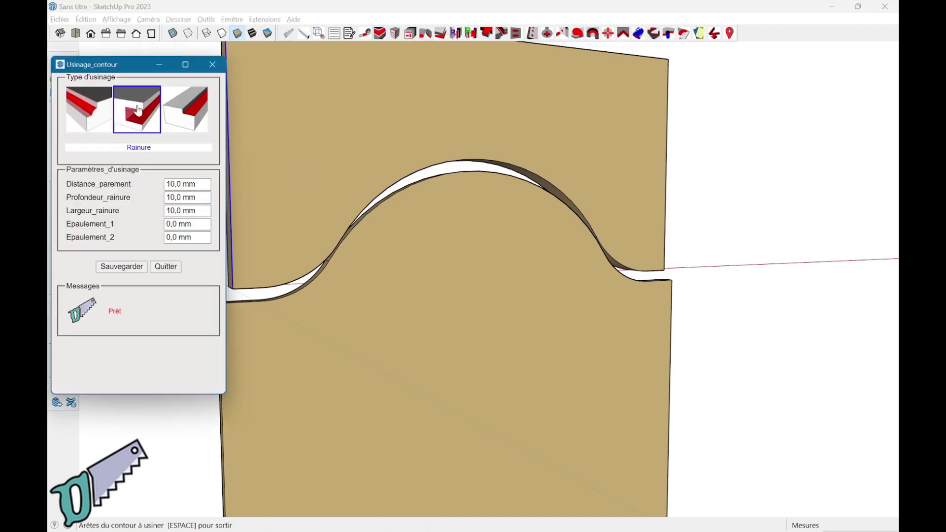
pyautogui.moveTo(203, 186); pyautogui.dragTo(134, 186)
pyautogui.write('7,5')
pyautogui.press('Tab')
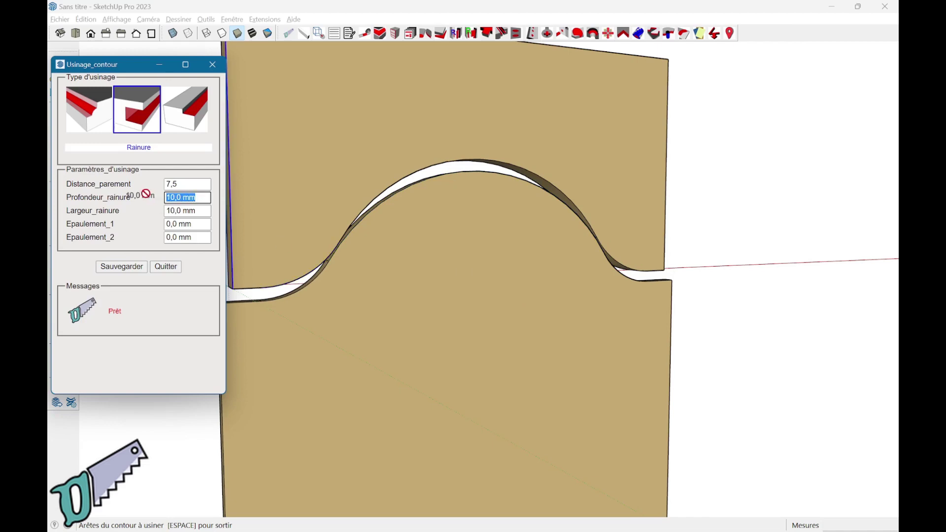
pyautogui.write('15')
pyautogui.press('Tab')
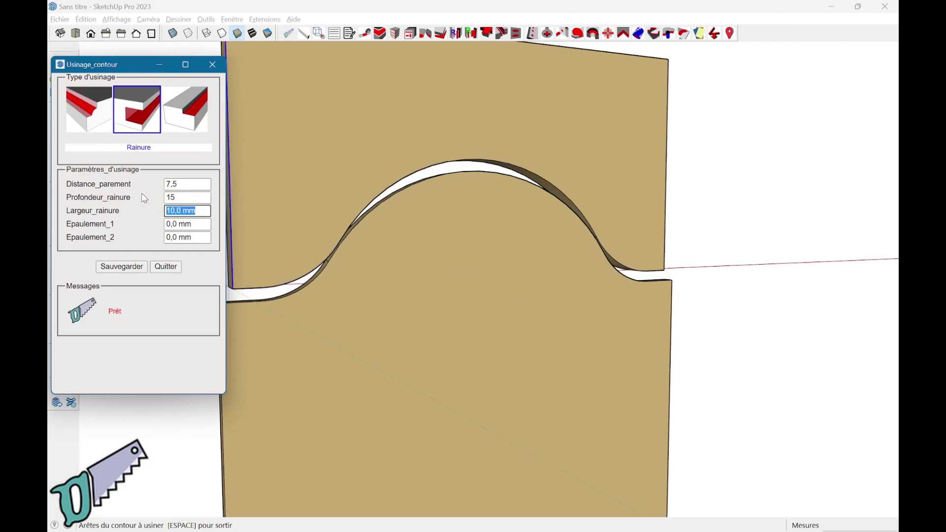
pyautogui.write('15')
pyautogui.press('Tab')
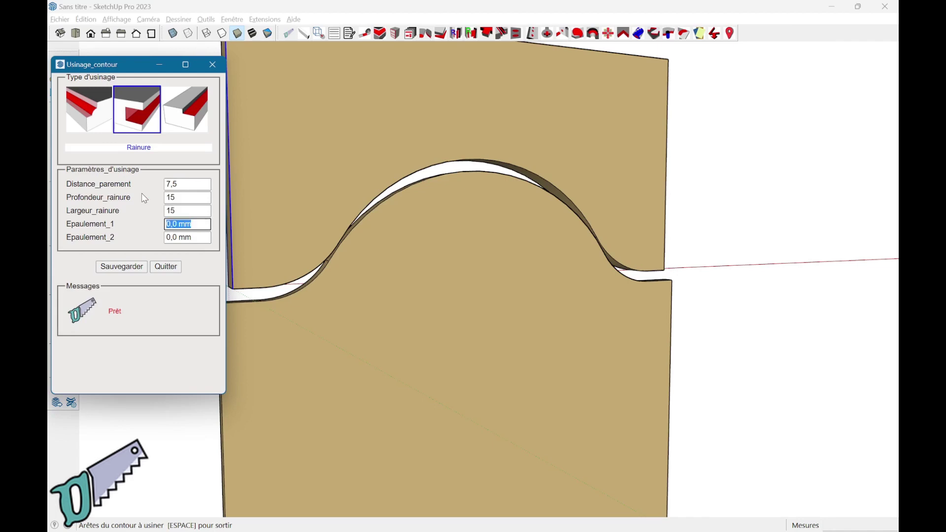
# Select the rail's curved contour edges and run Lancer l'usinage to cut the groove
pyautogui.click(254, 282)
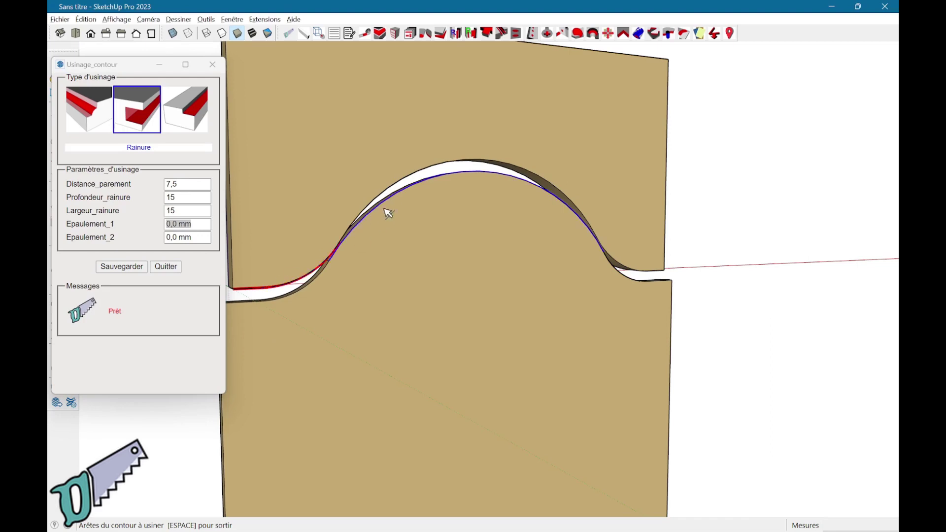
pyautogui.click(366, 195)
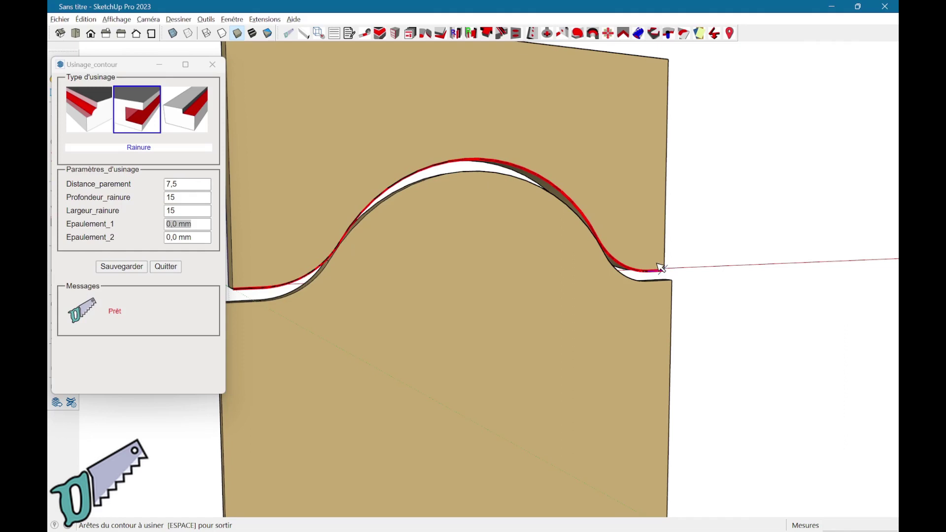
pyautogui.rightClick(660, 268)
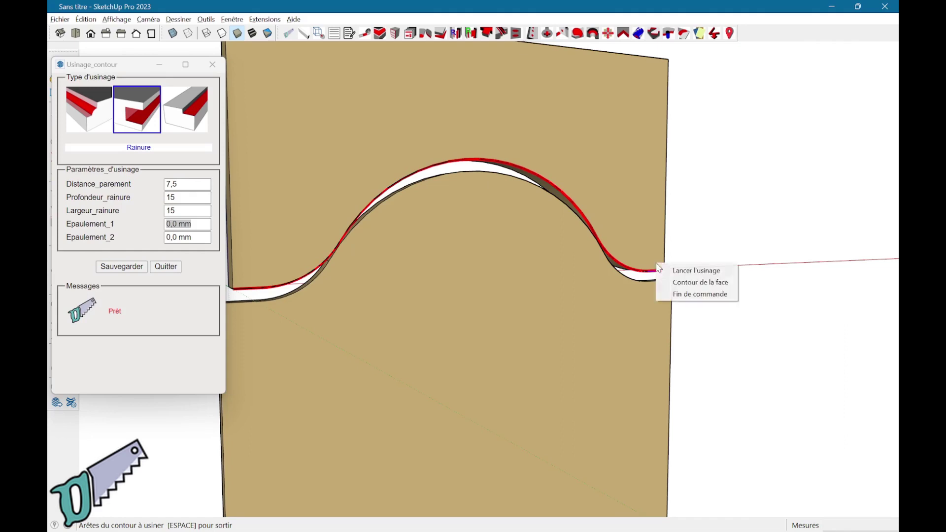
pyautogui.click(672, 271)
pyautogui.moveTo(700, 267)
pyautogui.mouseDown(button='middle')
pyautogui.moveTo(680, 192)
pyautogui.moveTo(421, 229)
pyautogui.moveTo(544, 287)
pyautogui.moveTo(614, 295)
pyautogui.moveTo(644, 261)
pyautogui.moveTo(653, 265)
pyautogui.mouseUp(button='middle')
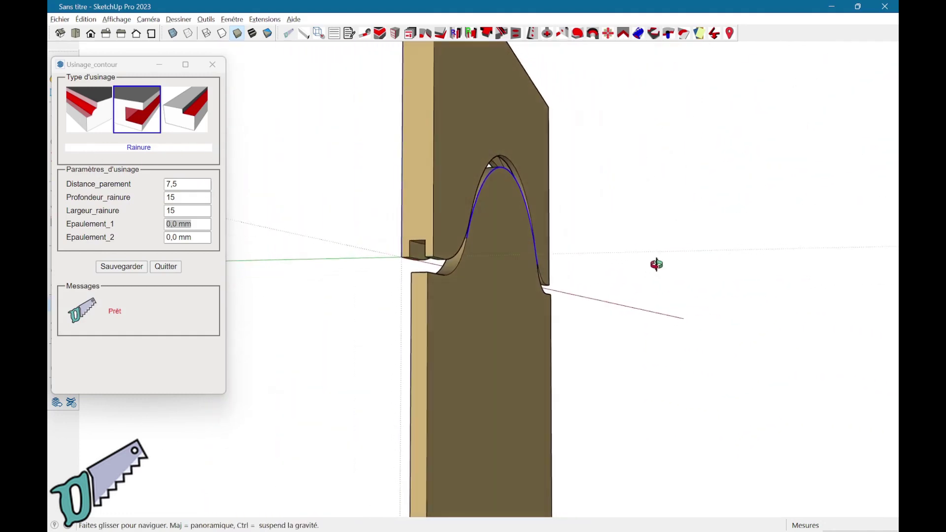
# Move the curved-top panel up 15 mm into the rail's groove
pyautogui.click(167, 267)
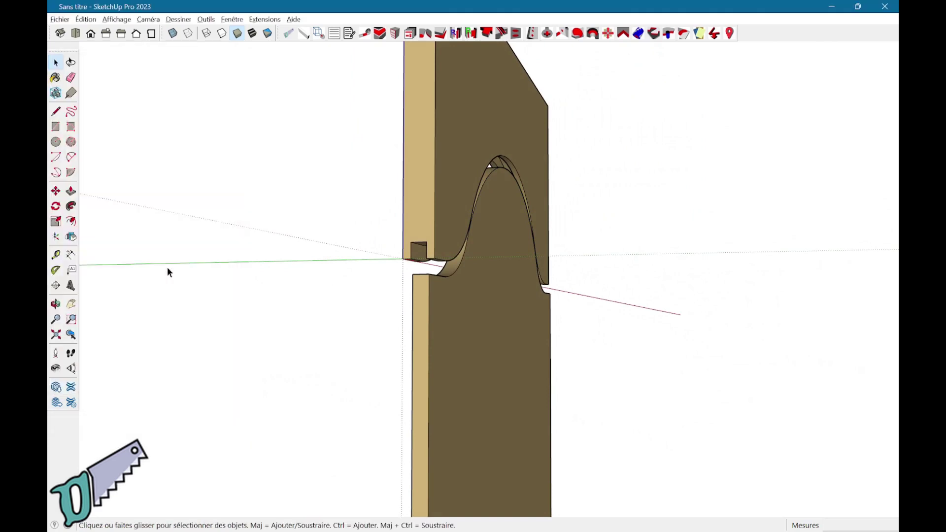
pyautogui.scroll(5, 431, 395)
pyautogui.moveTo(386, 341); pyautogui.dragTo(466, 363, button='middle')
pyautogui.press('m')
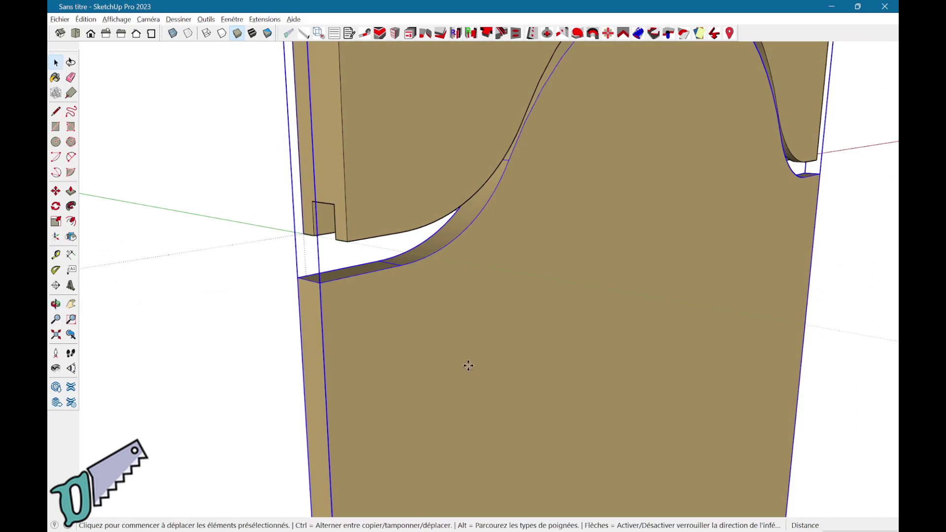
pyautogui.click(319, 283)
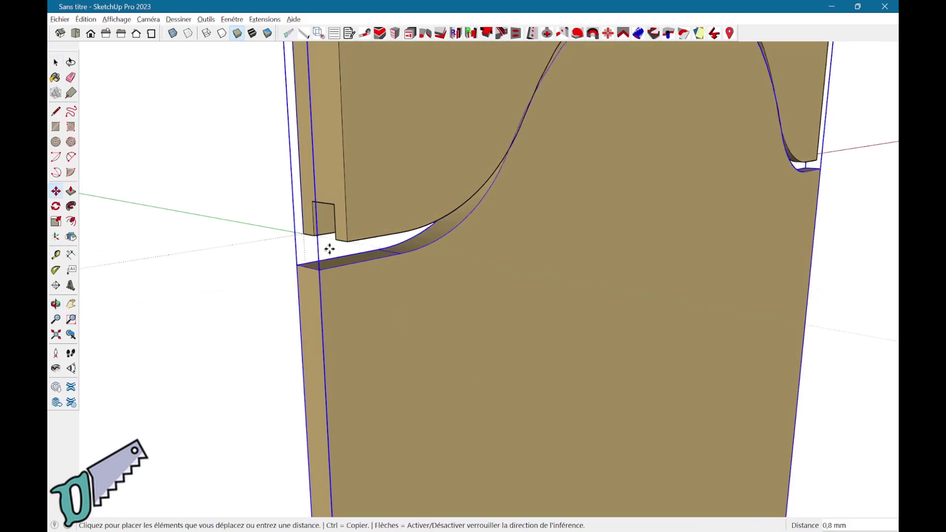
pyautogui.click(337, 212)
pyautogui.moveTo(369, 213)
pyautogui.mouseDown(button='middle')
pyautogui.moveTo(338, 225)
pyautogui.moveTo(512, 302)
pyautogui.mouseUp(button='middle')
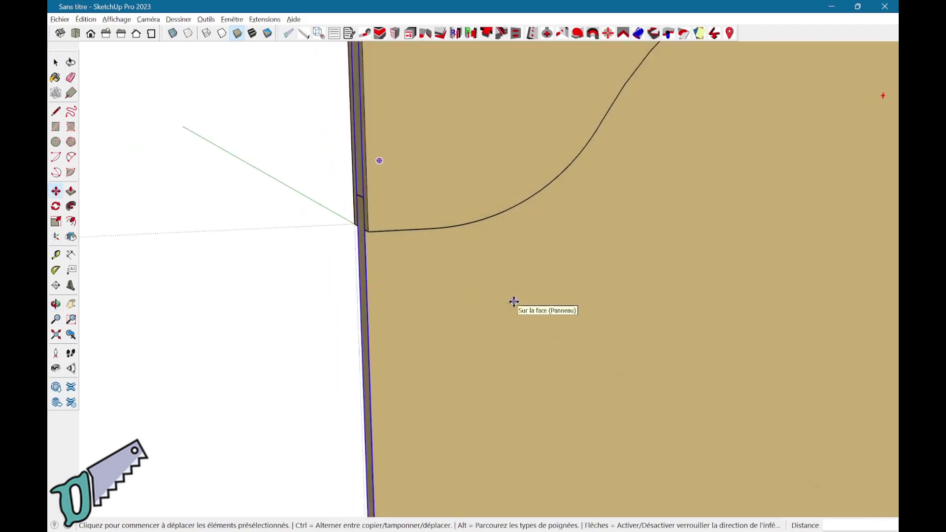
pyautogui.click(511, 302)
pyautogui.click(492, 301)
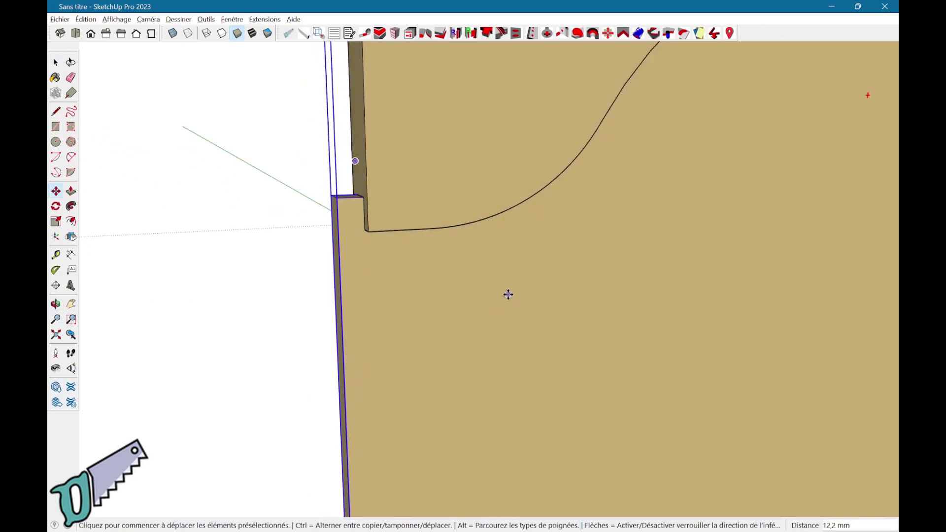
pyautogui.press('Return')
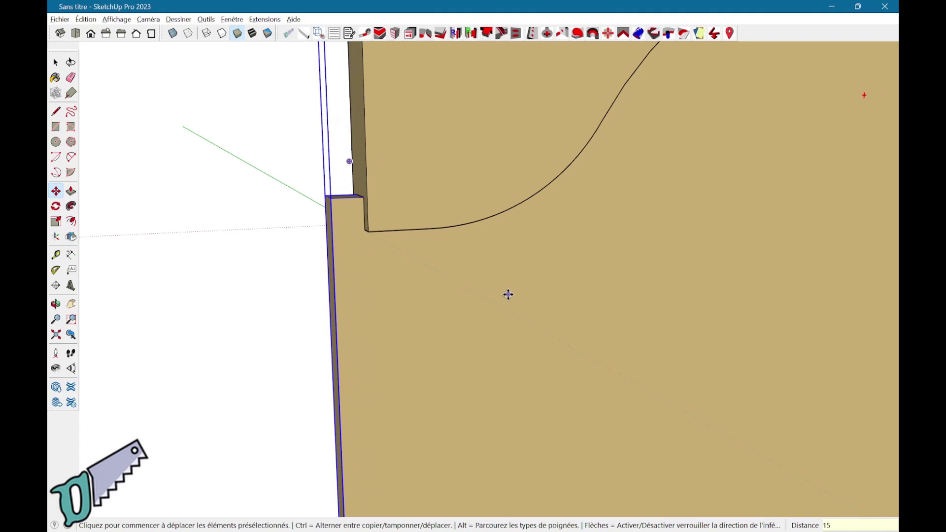
# Check the panel's fit using Zoom Extents, Front view and X-ray, orbiting for an angled look
pyautogui.click(55, 335)
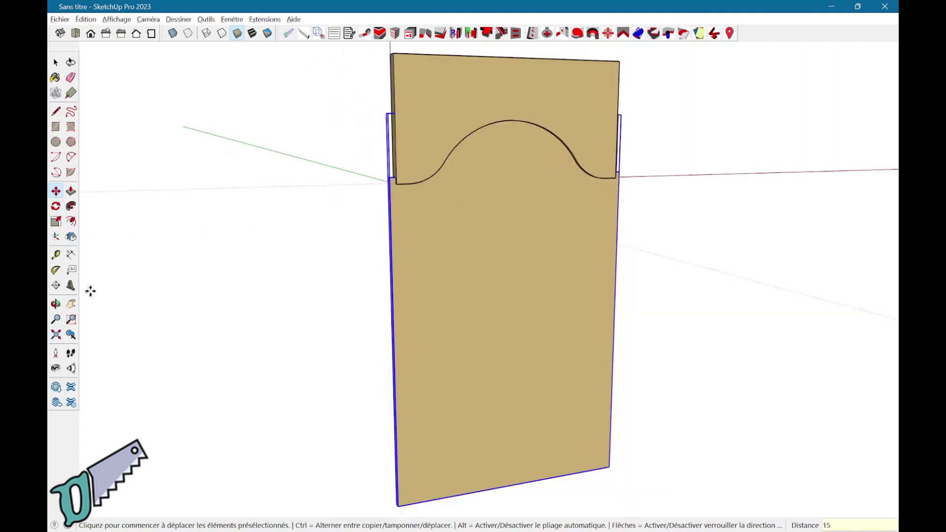
pyautogui.click(91, 33)
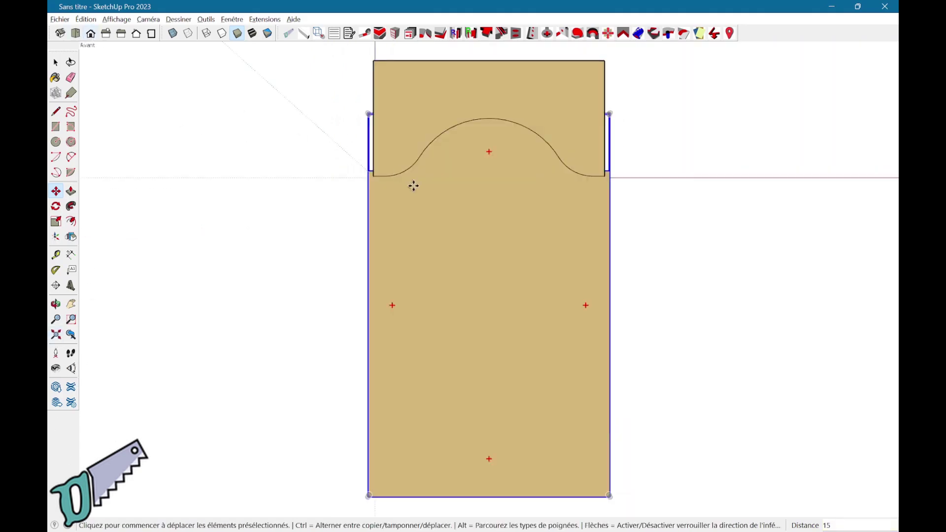
pyautogui.click(173, 34)
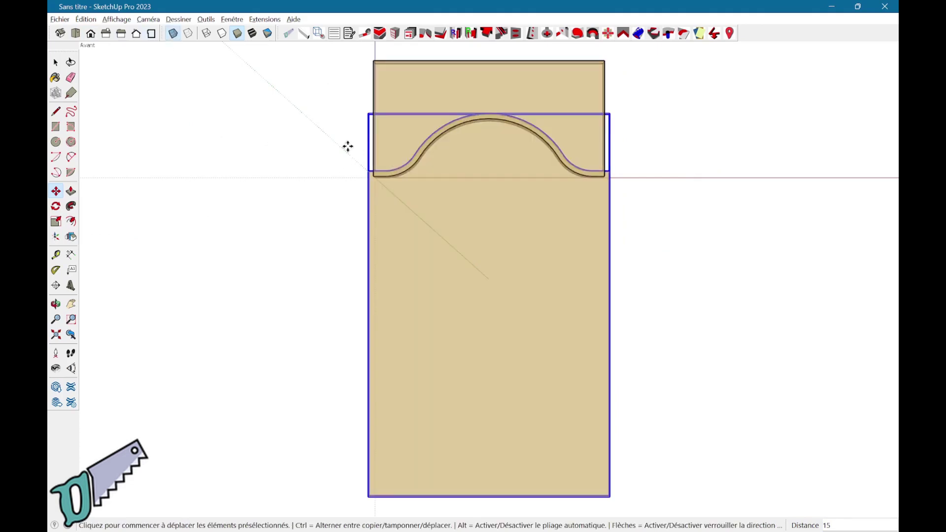
pyautogui.scroll(2, 453, 175)
pyautogui.scroll(1, 454, 175)
pyautogui.scroll(1, 464, 175)
pyautogui.moveTo(457, 186)
pyautogui.mouseDown(button='middle')
pyautogui.moveTo(437, 275)
pyautogui.moveTo(566, 270)
pyautogui.moveTo(506, 264)
pyautogui.mouseUp(button='middle')
pyautogui.press('m')
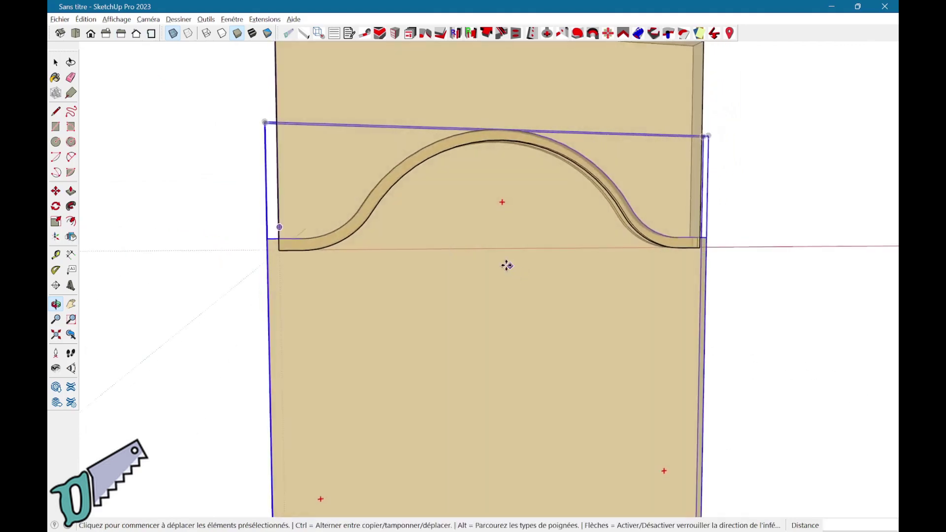
pyautogui.press('space')
pyautogui.click(264, 19)
pyautogui.moveTo(293, 82)
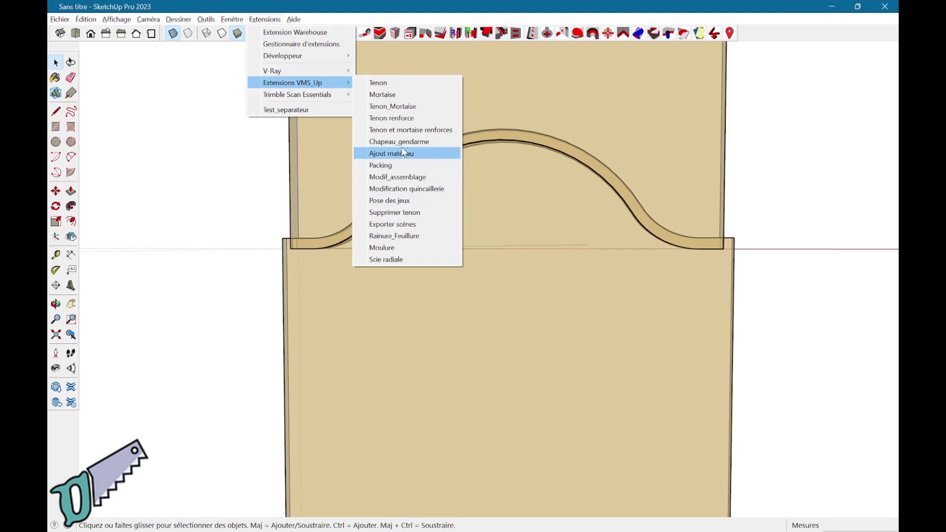
pyautogui.click(224, 232)
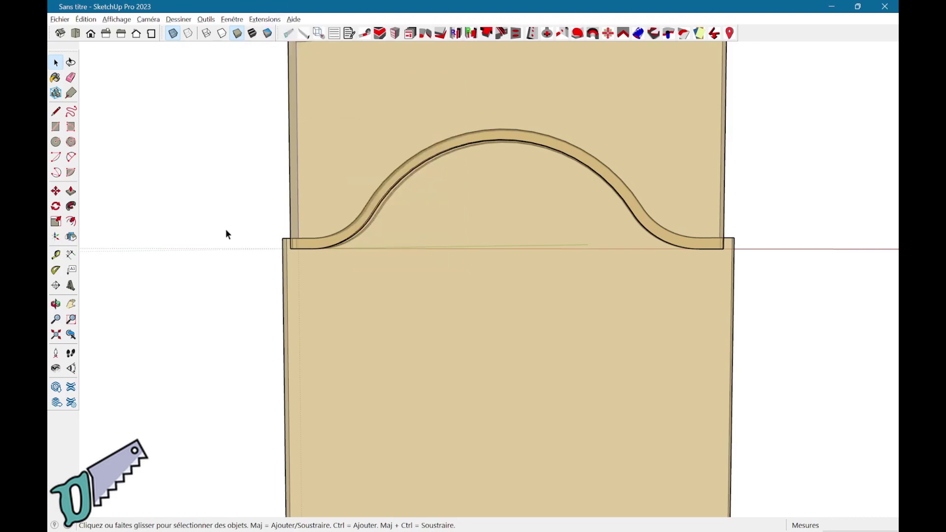